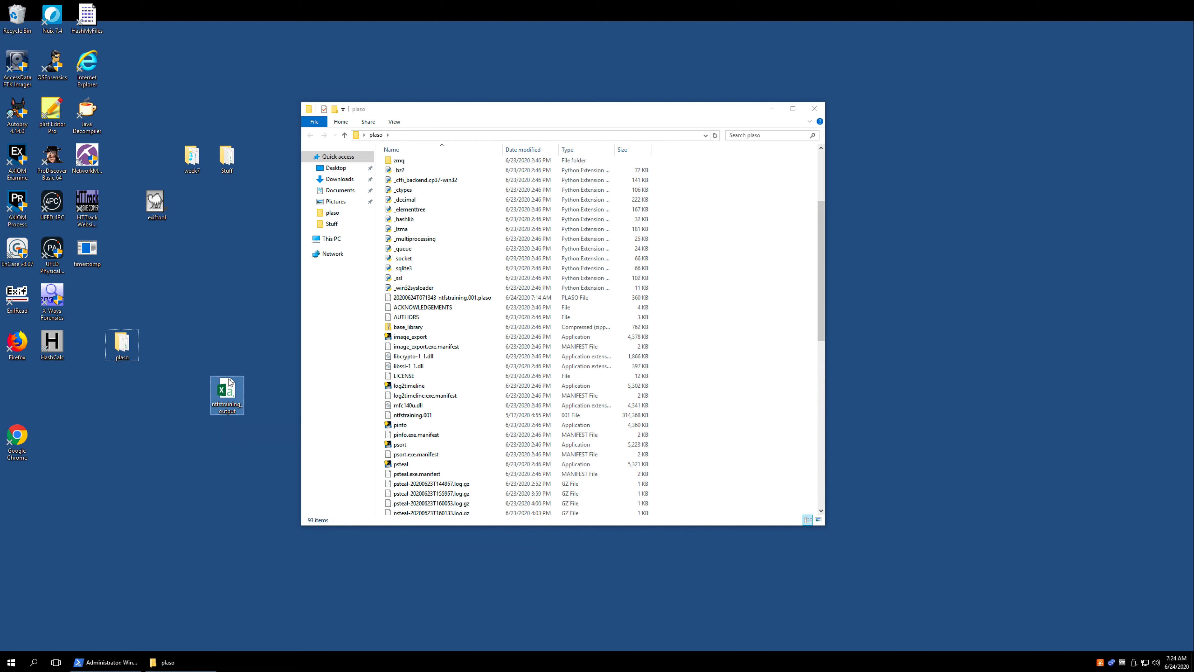
- Open the ntfstraining_output spreadsheet from the desktop and look over its timeline rows
left_click(227, 380)
double_click(227, 383)
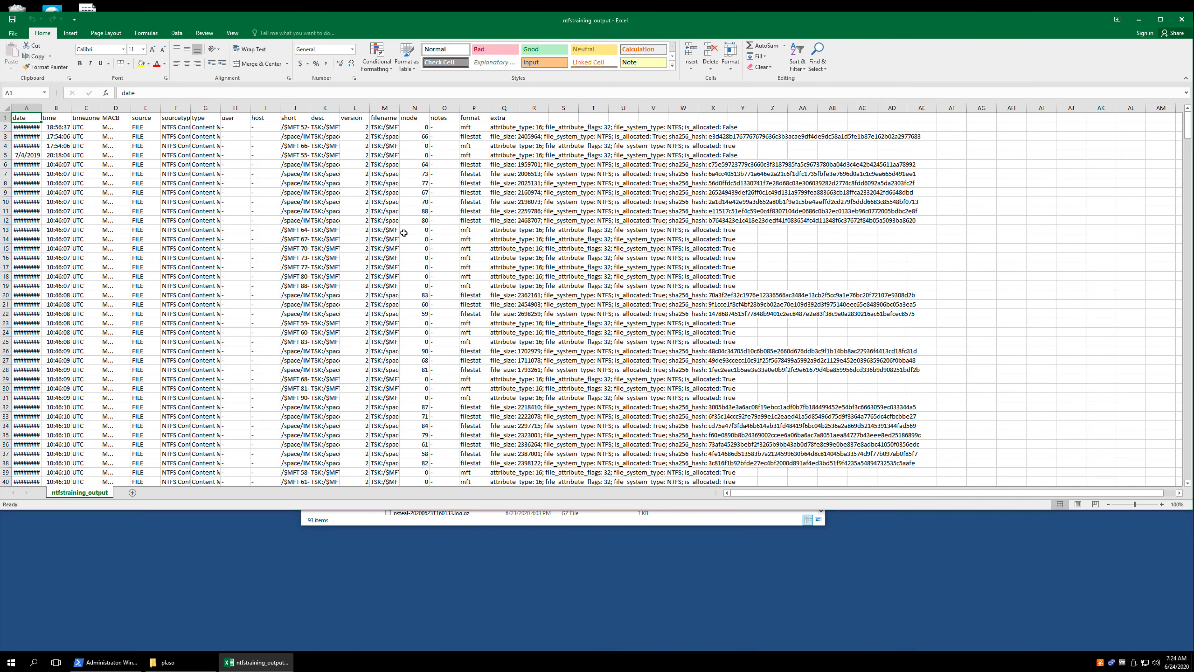
scroll(155, 378, "down", 20)
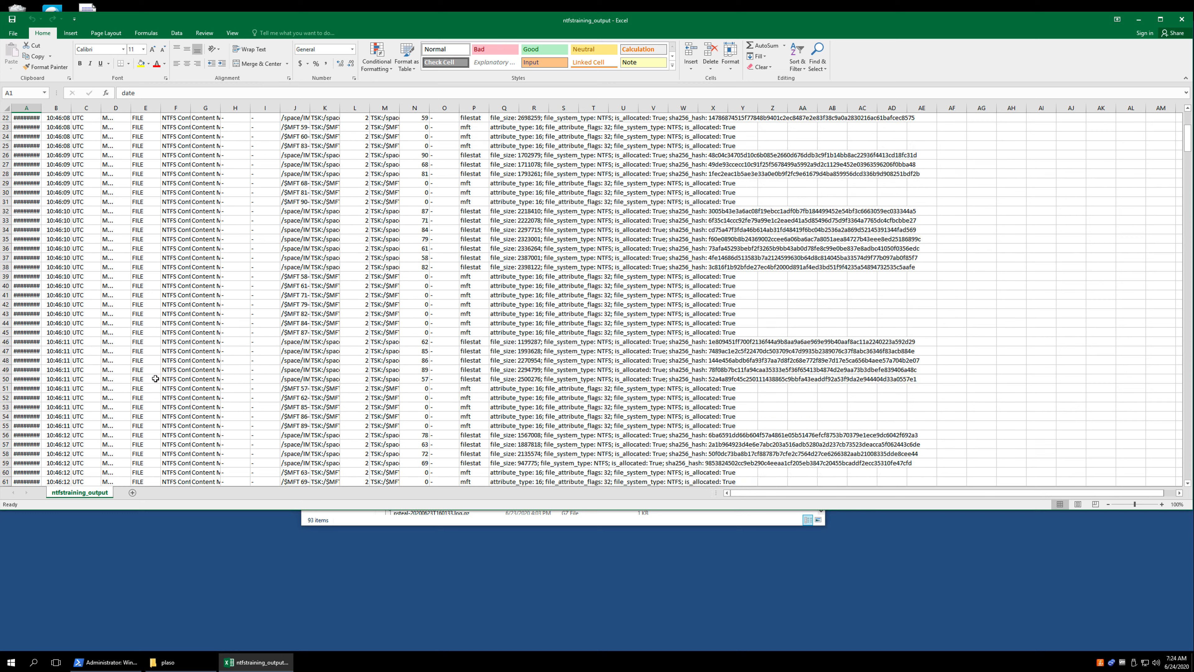
scroll(155, 379, "up", 20)
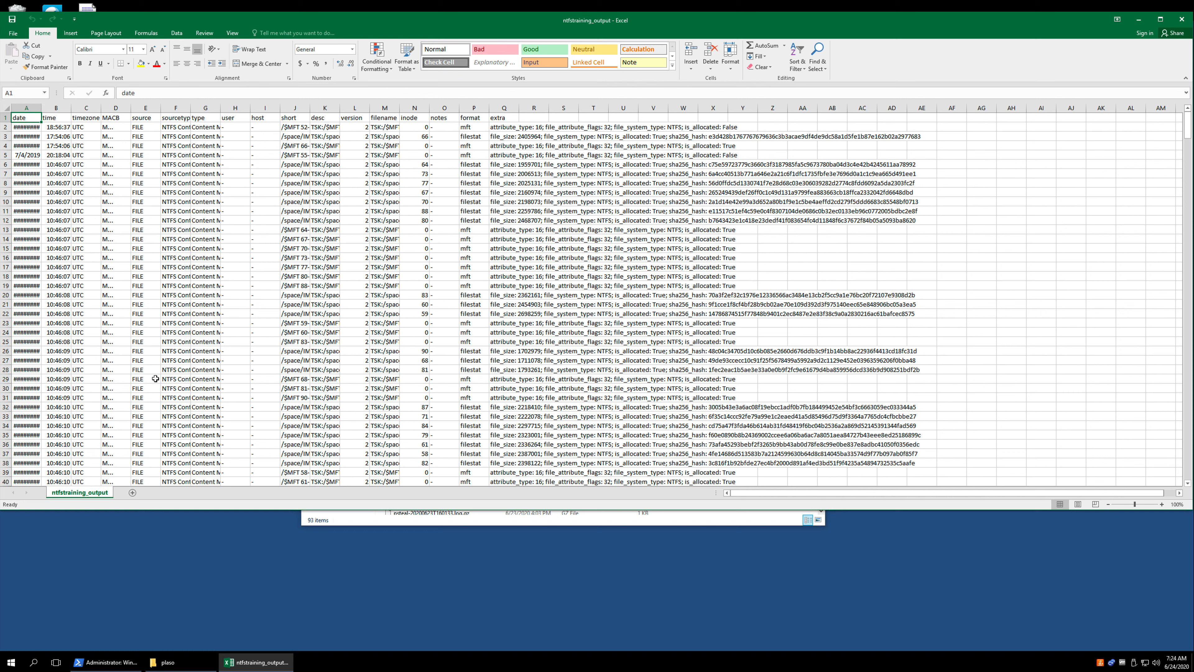
- Autofit all column widths in the ntfstraining_output sheet to their contents
double_click(39, 106)
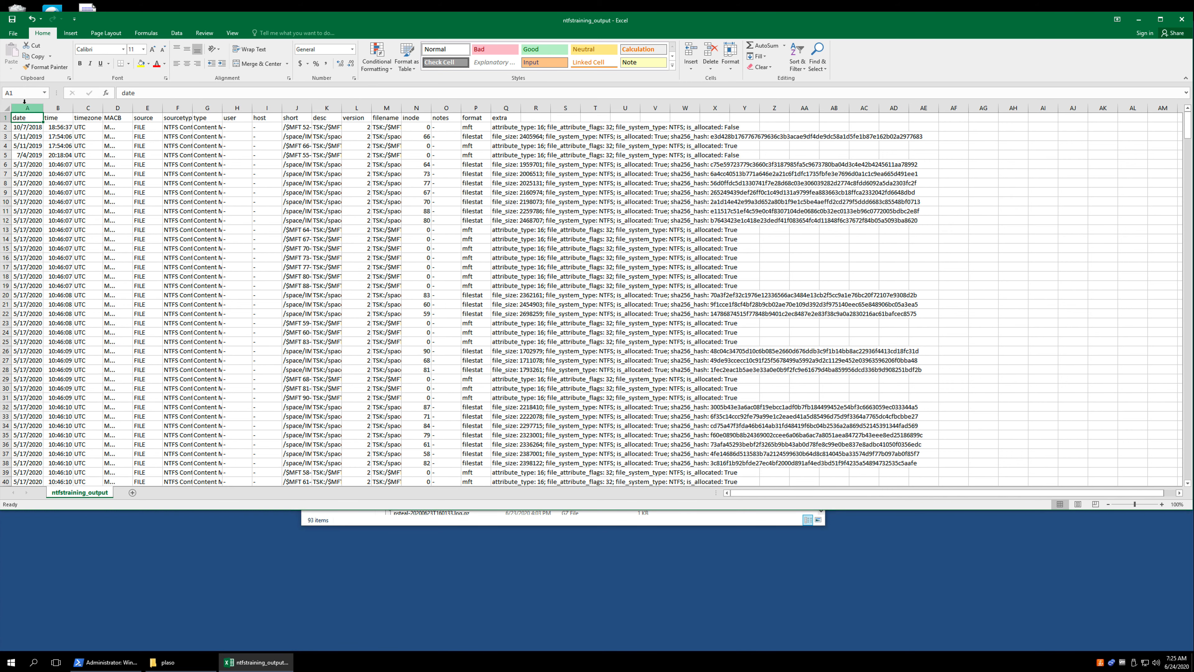
left_click(6, 108)
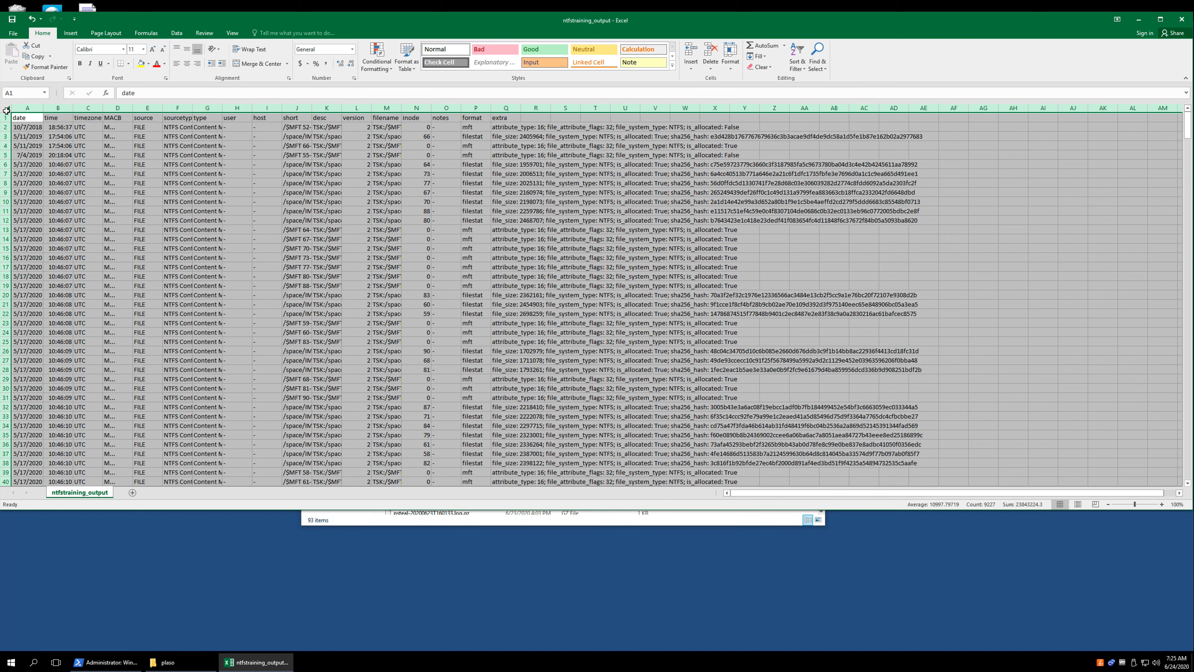
double_click(42, 108)
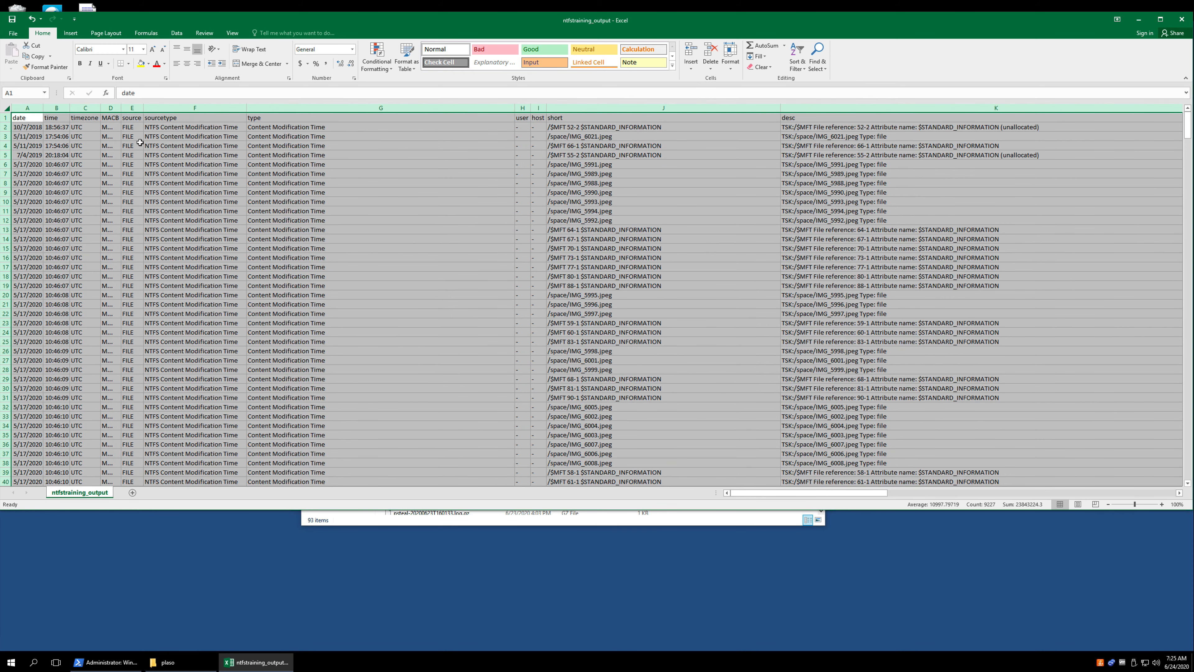
left_click(420, 152)
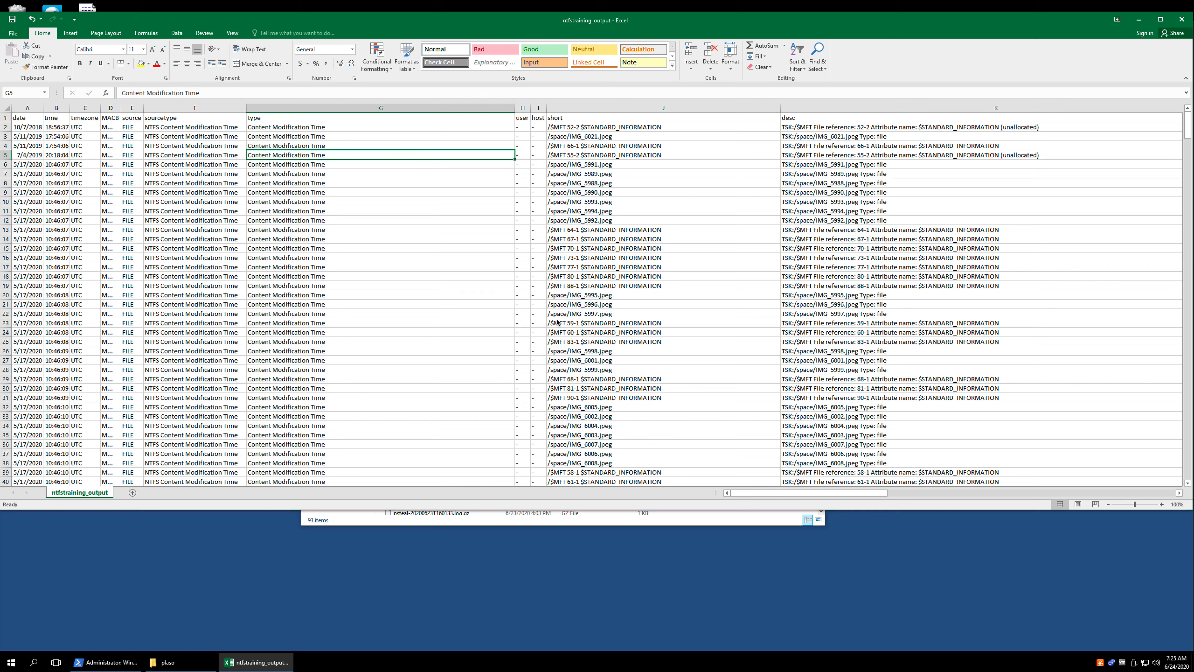
- Turn on filtering for the header row of the timeline data
left_click(585, 128)
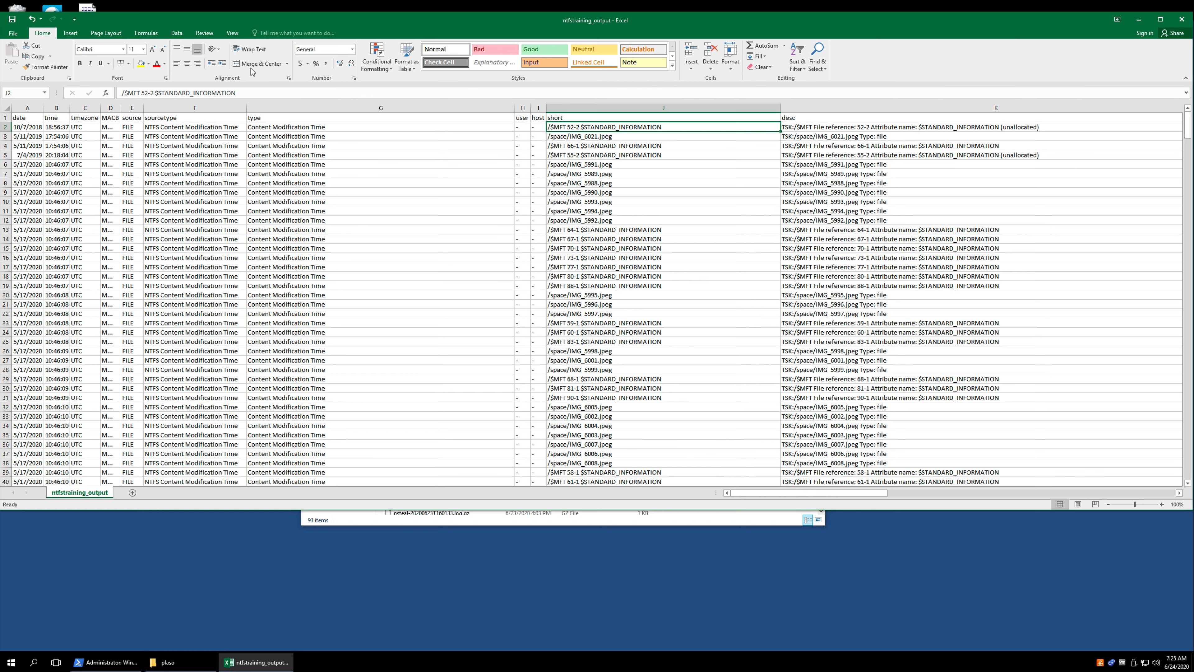
left_click(183, 35)
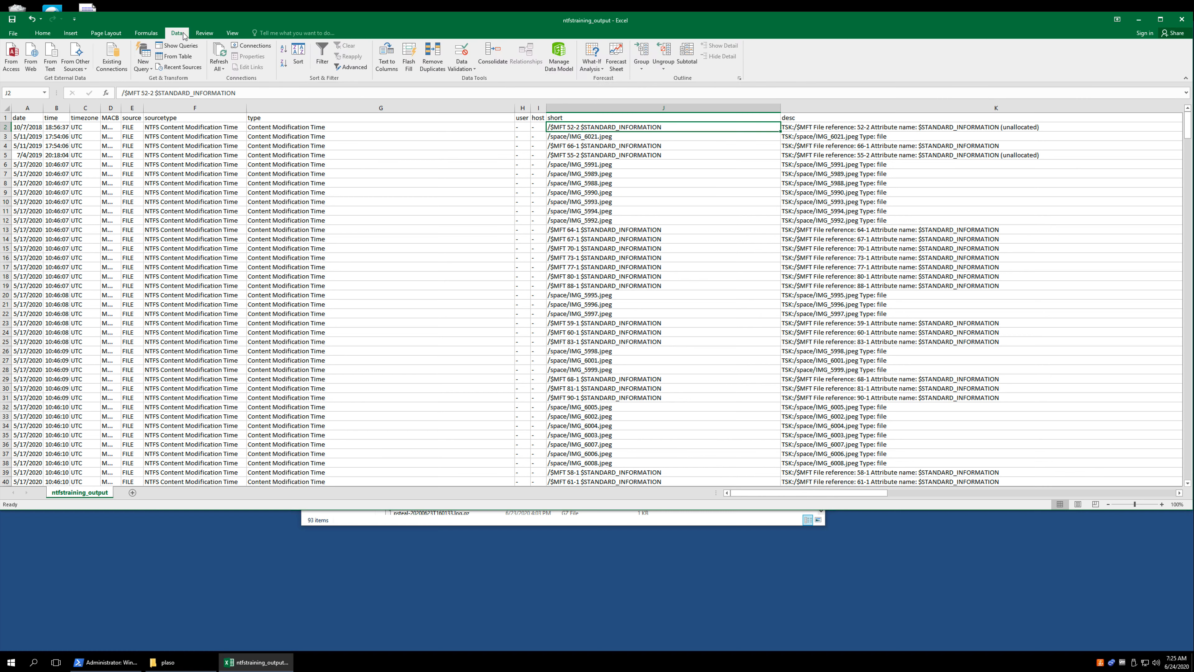
left_click(323, 55)
left_click(323, 54)
left_click(322, 48)
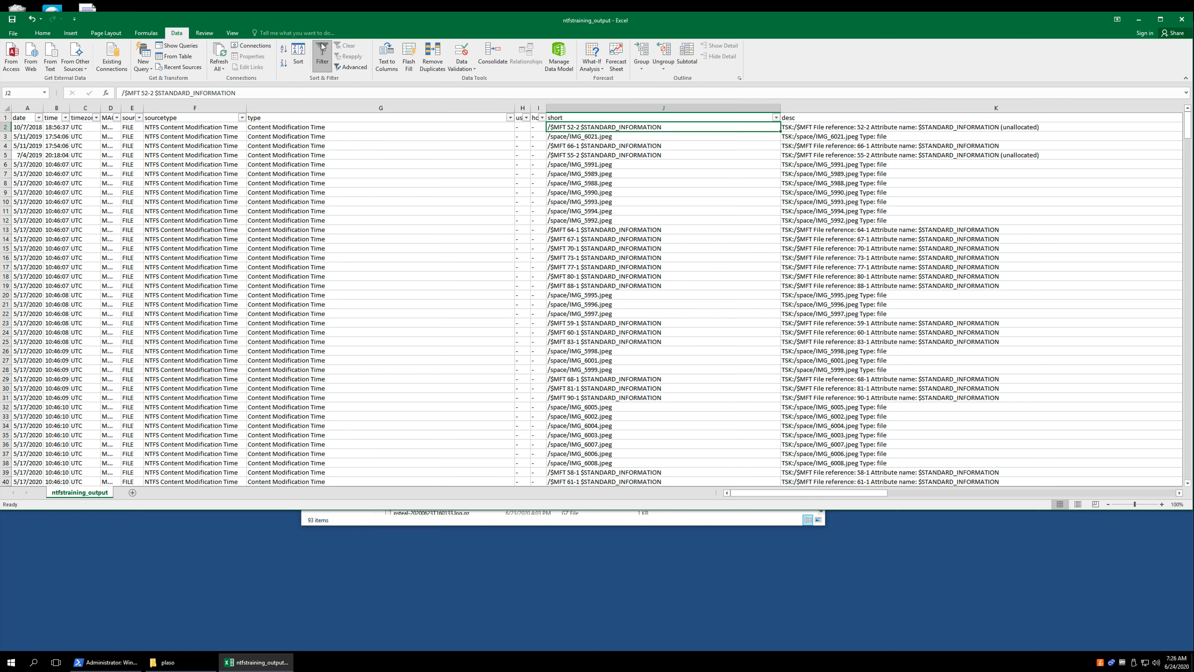
left_click(322, 48)
left_click(322, 45)
left_click(321, 45)
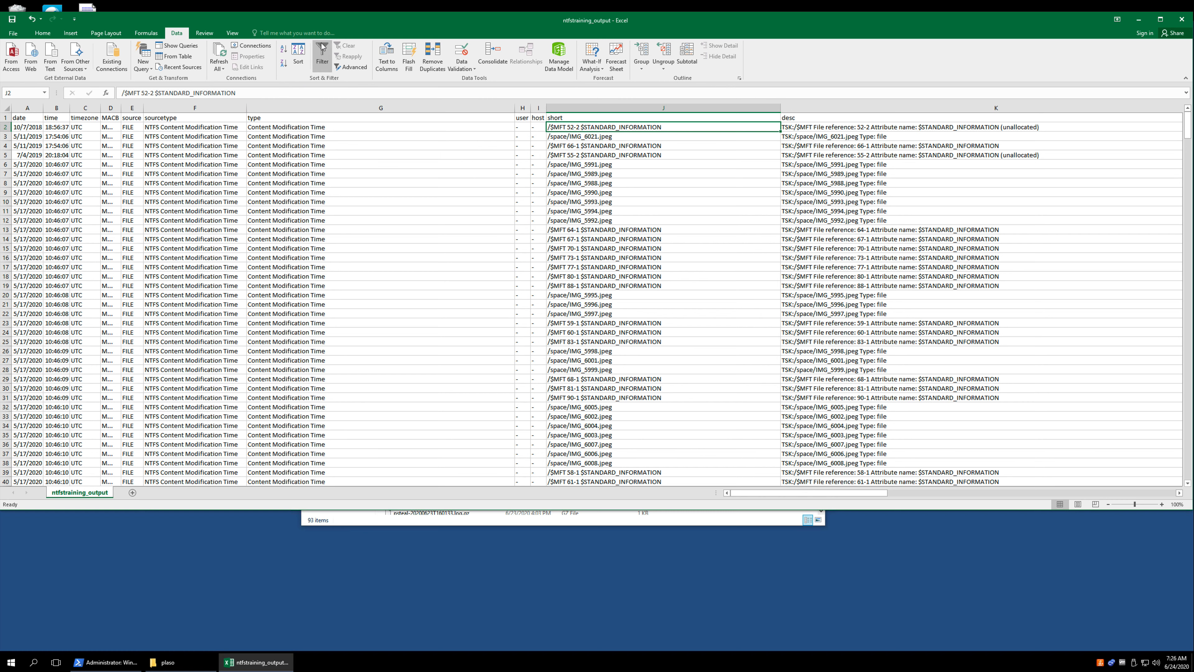
left_click(322, 45)
left_click(322, 45)
left_click(321, 45)
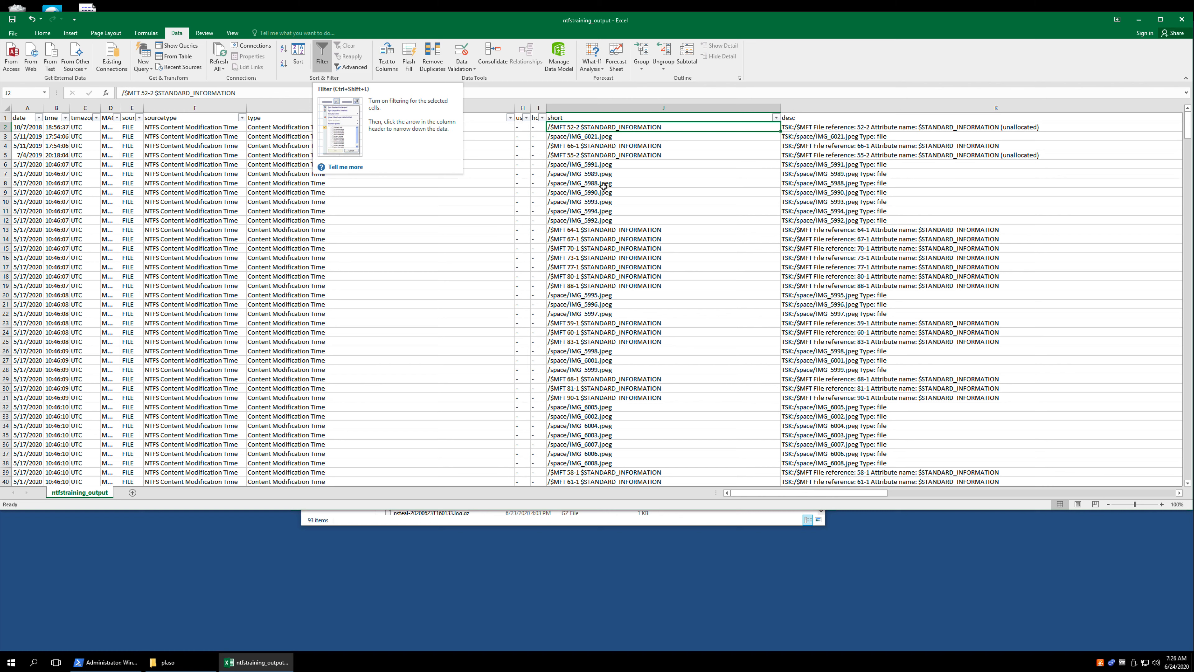
left_click(776, 118)
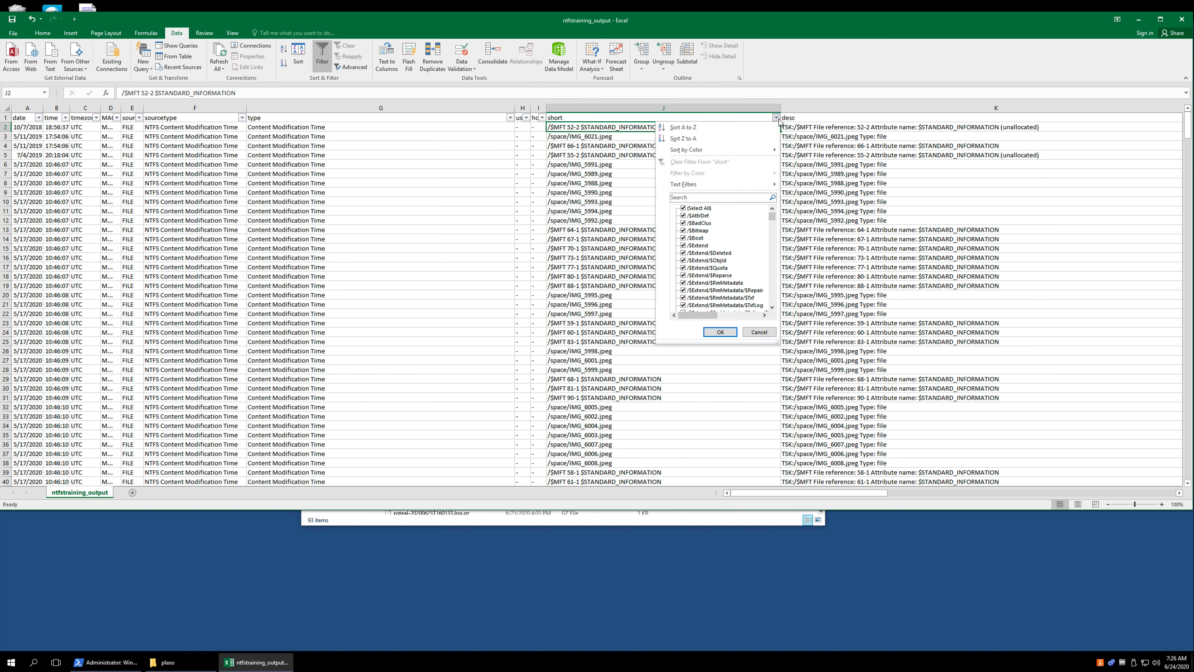
left_click(713, 197)
left_click(711, 197)
left_click(759, 332)
scroll(599, 395, "down", 20)
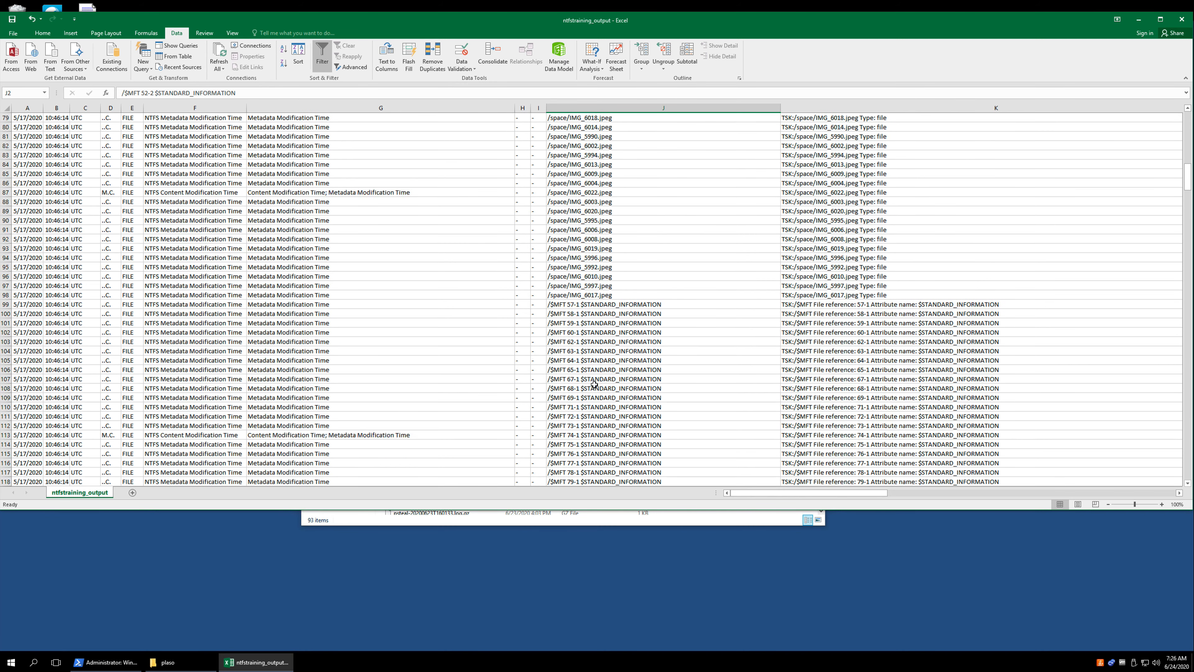
scroll(595, 384, "up", 10)
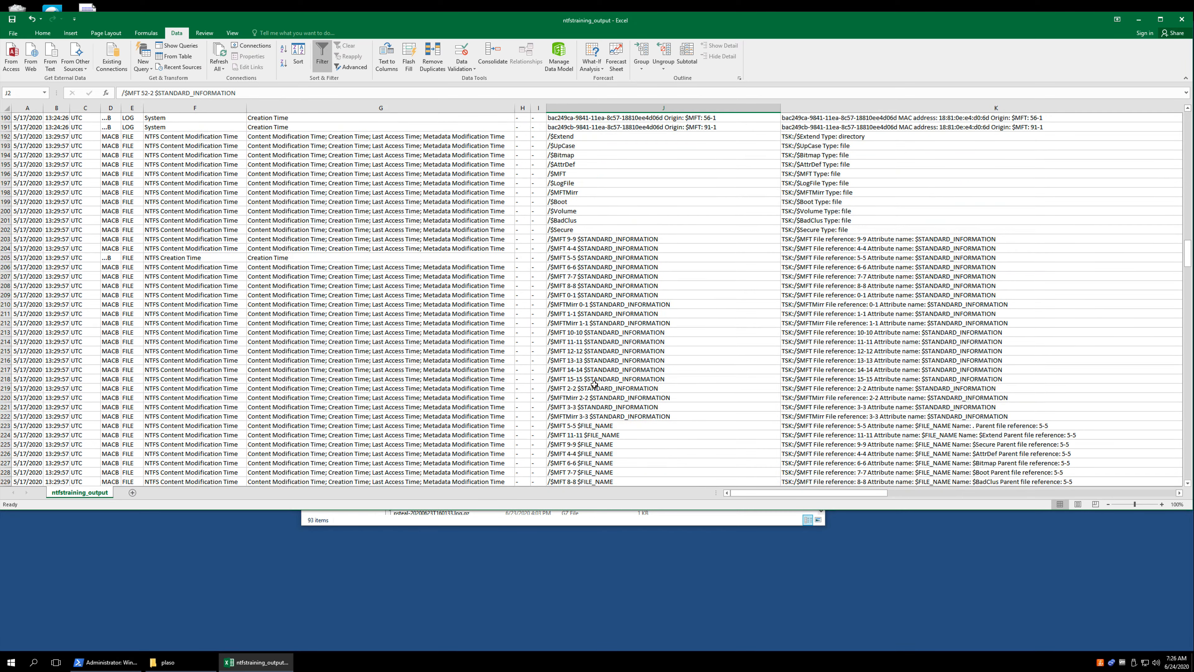
scroll(594, 384, "up", 20)
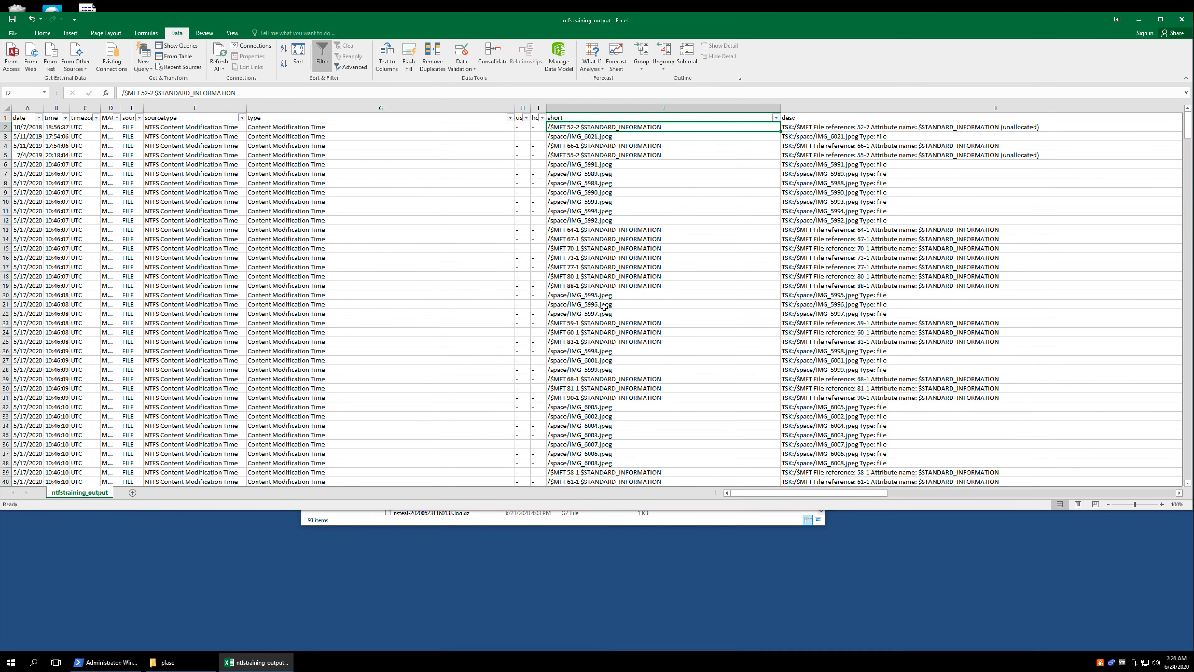
- Filter the short column by searching for IMG_6008 so only the /space/IMG_6008.jpeg entries are shown
left_click(777, 118)
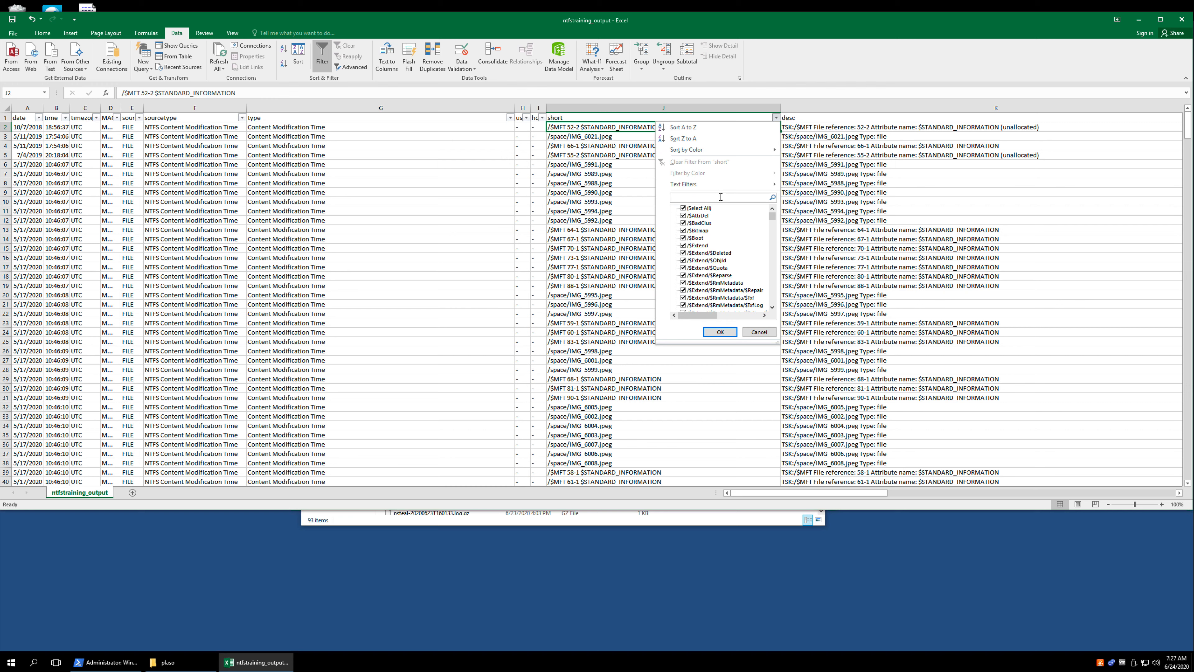
type("IMG_6")
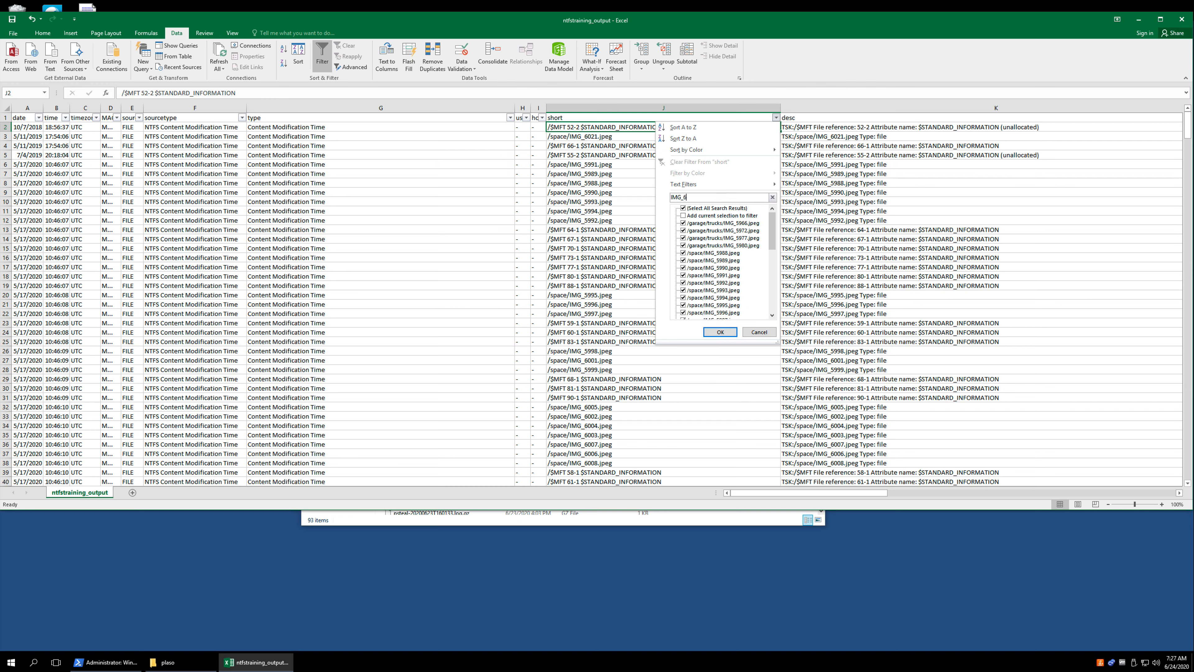
type("008")
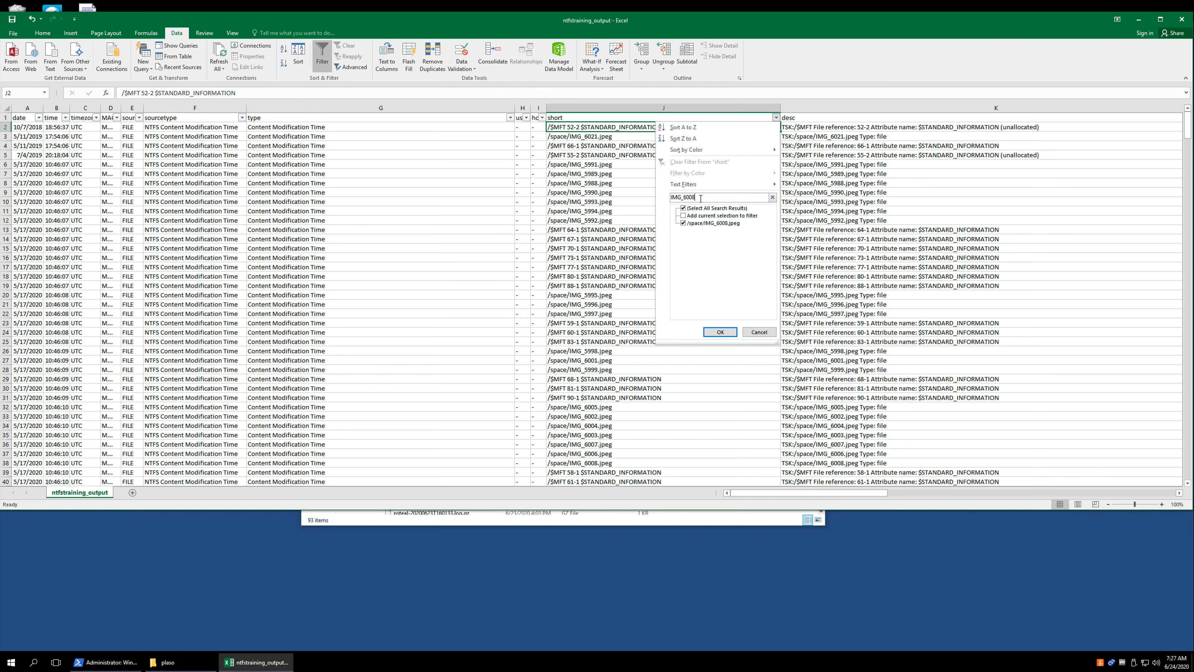
left_click_drag(684, 198, 644, 197)
key("BackSpace")
left_click(720, 332)
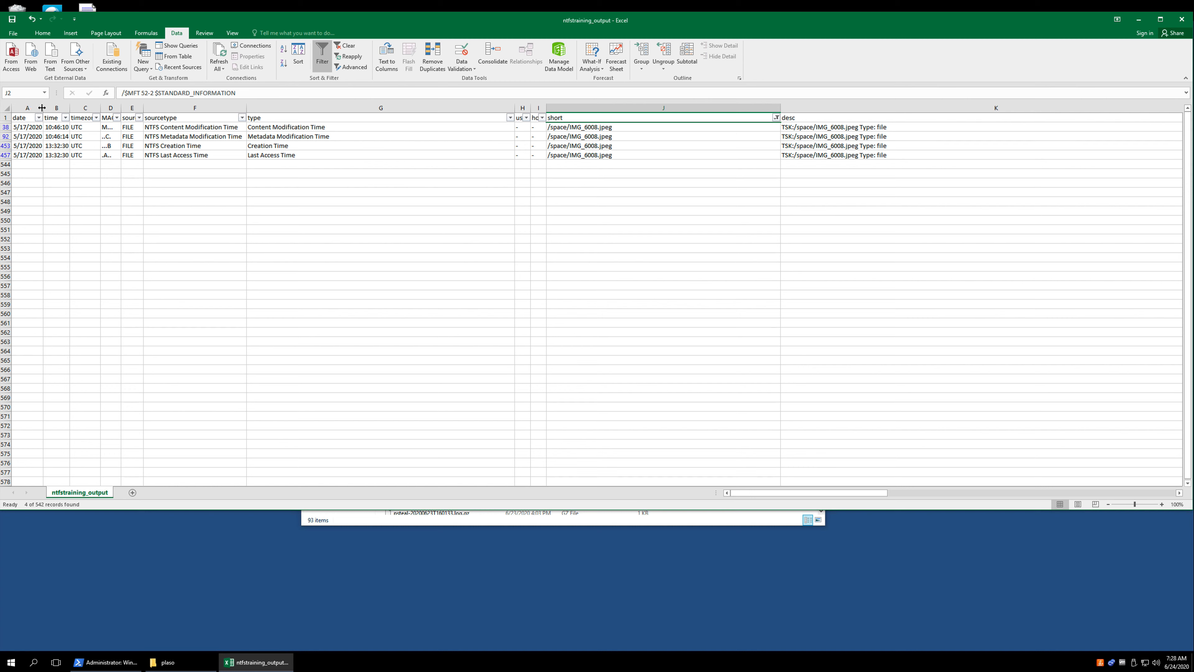
- Widen the date, MACB and source columns
left_click_drag(42, 107, 73, 110)
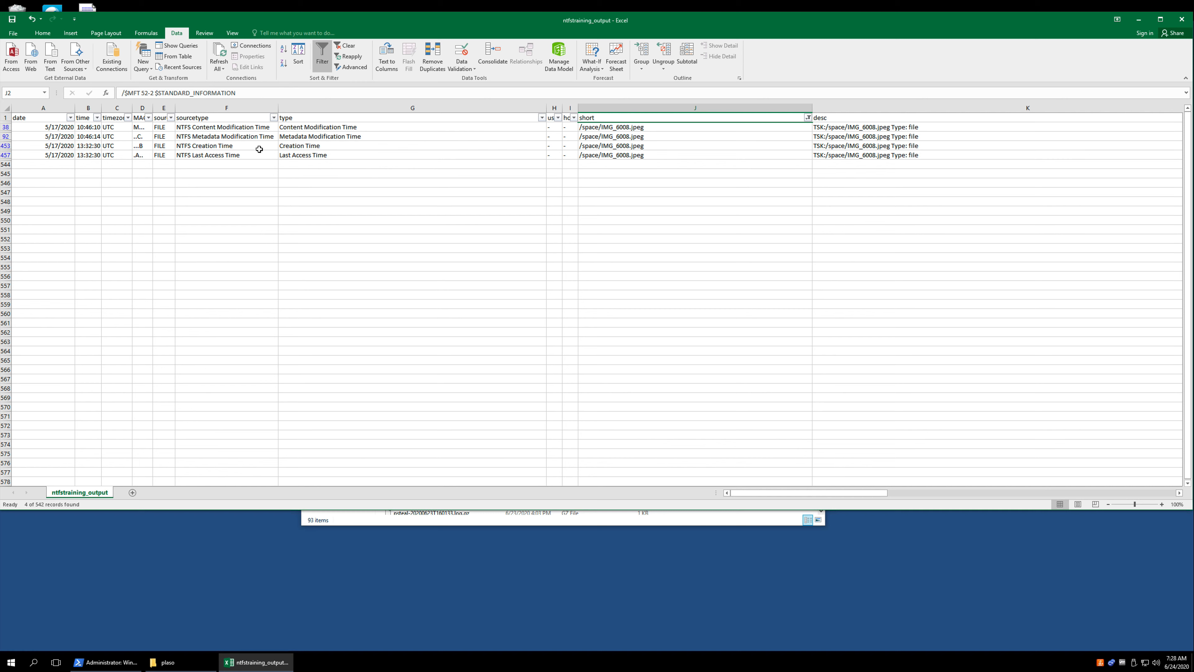
mouse_move(173, 111)
left_mouse_down()
mouse_move(221, 111)
mouse_move(164, 108)
mouse_move(176, 109)
left_mouse_up()
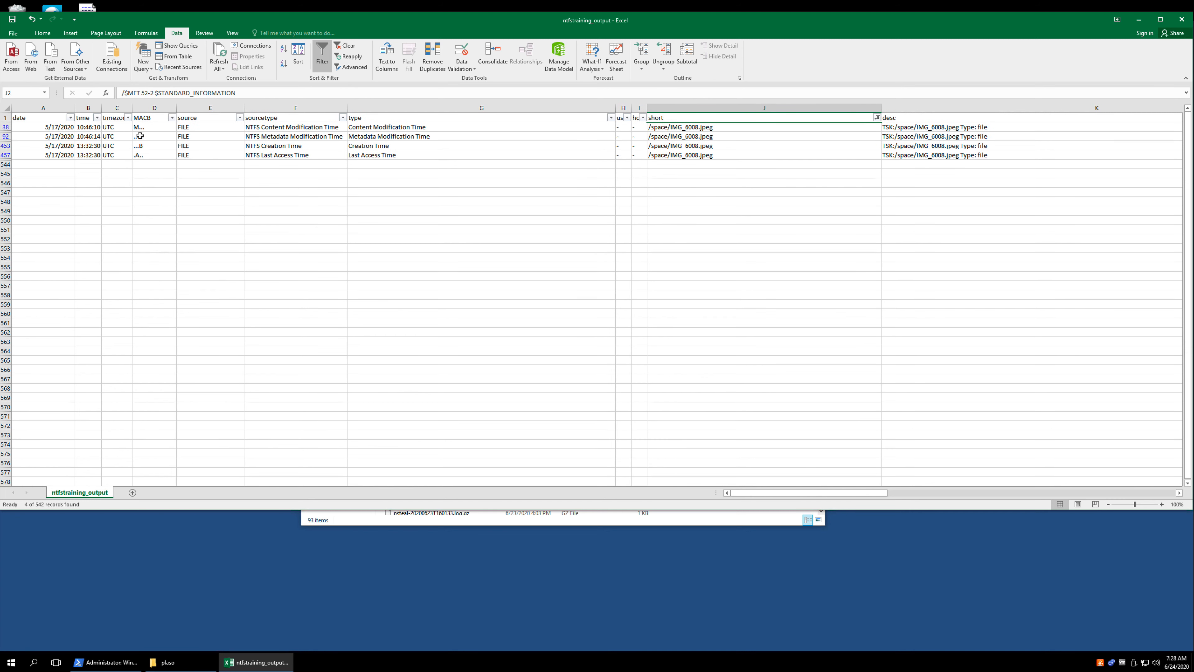
- Examine the MACB code and the matching sourcetype of each filtered IMG_6008.jpeg entry
left_click(147, 146)
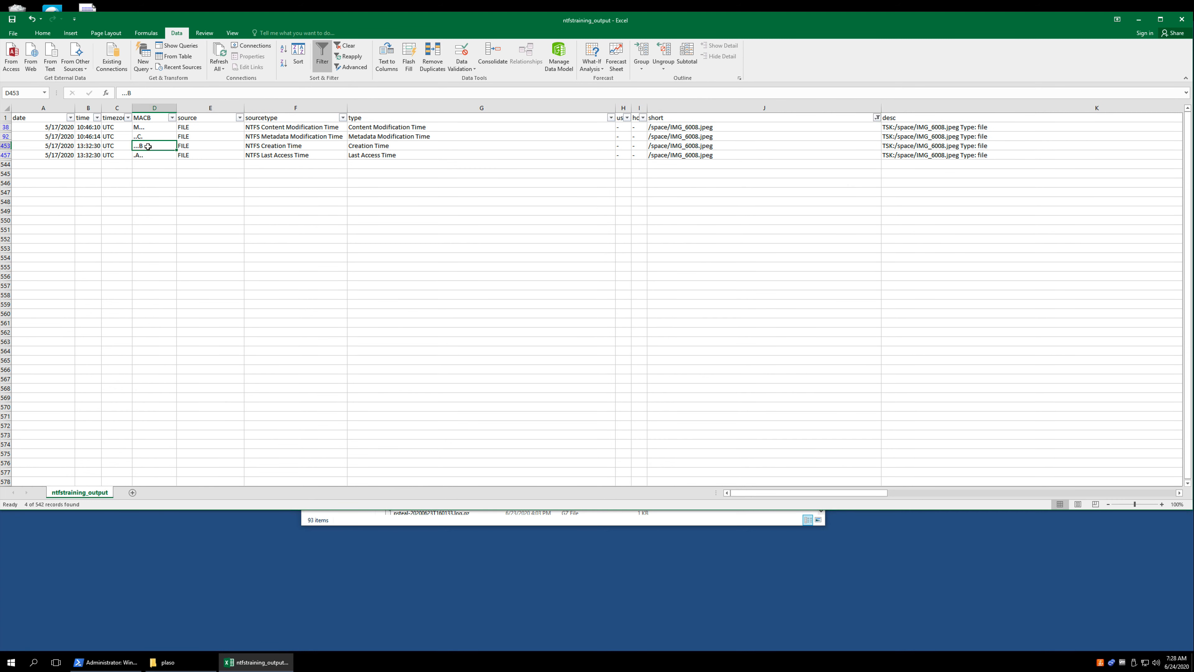
left_click(151, 127)
left_click(150, 138)
left_click(145, 155)
left_click(281, 128)
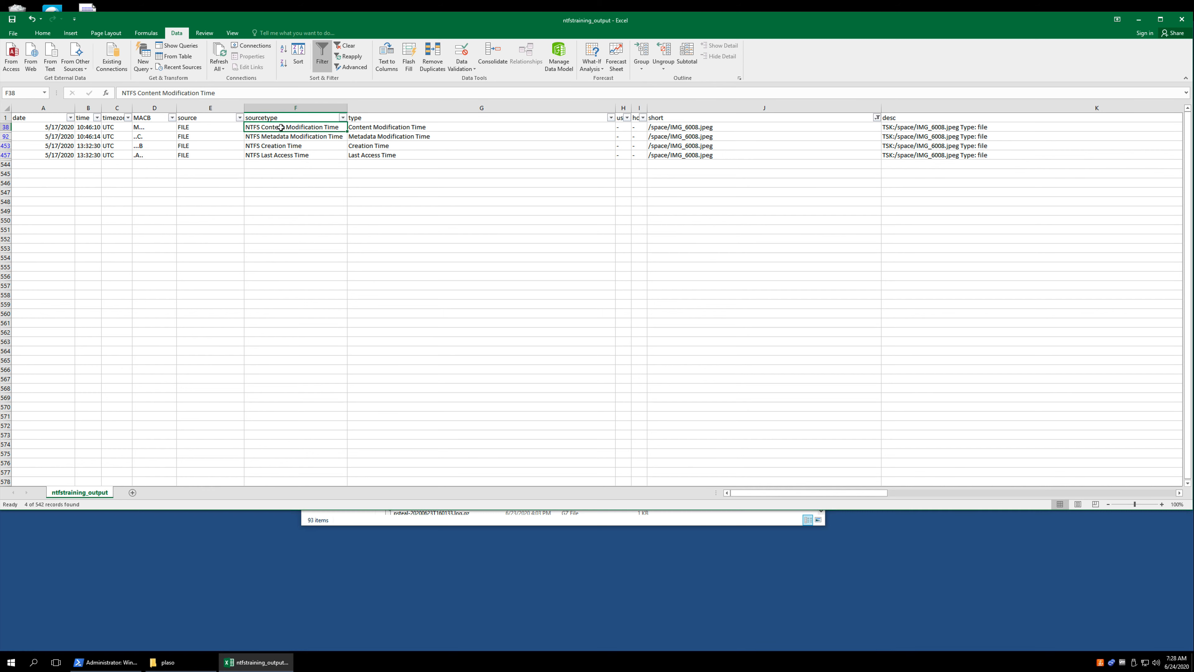
left_click(277, 137)
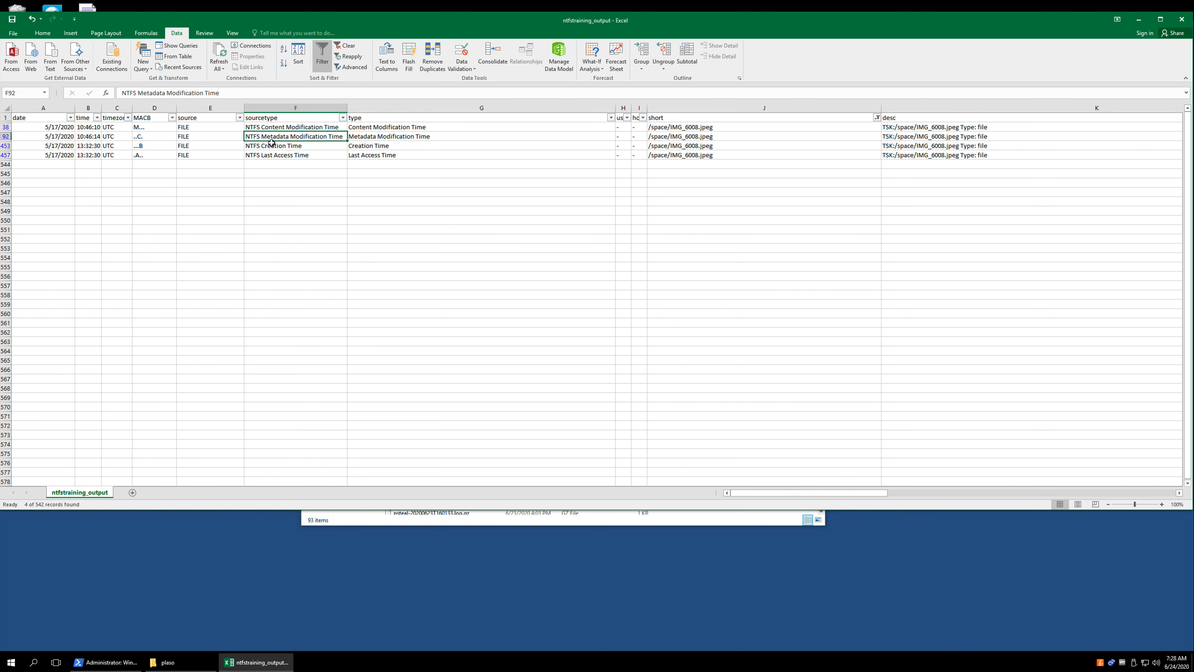
left_click(272, 145)
left_click(275, 154)
left_click(276, 149)
left_click(276, 136)
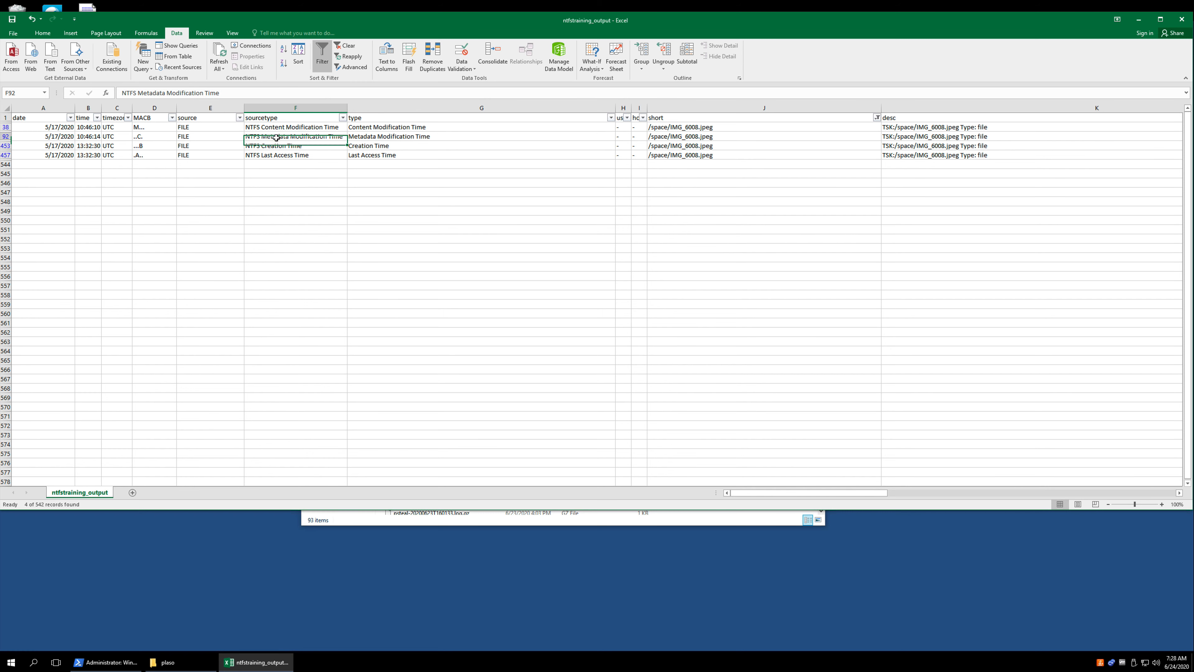
left_click(276, 127)
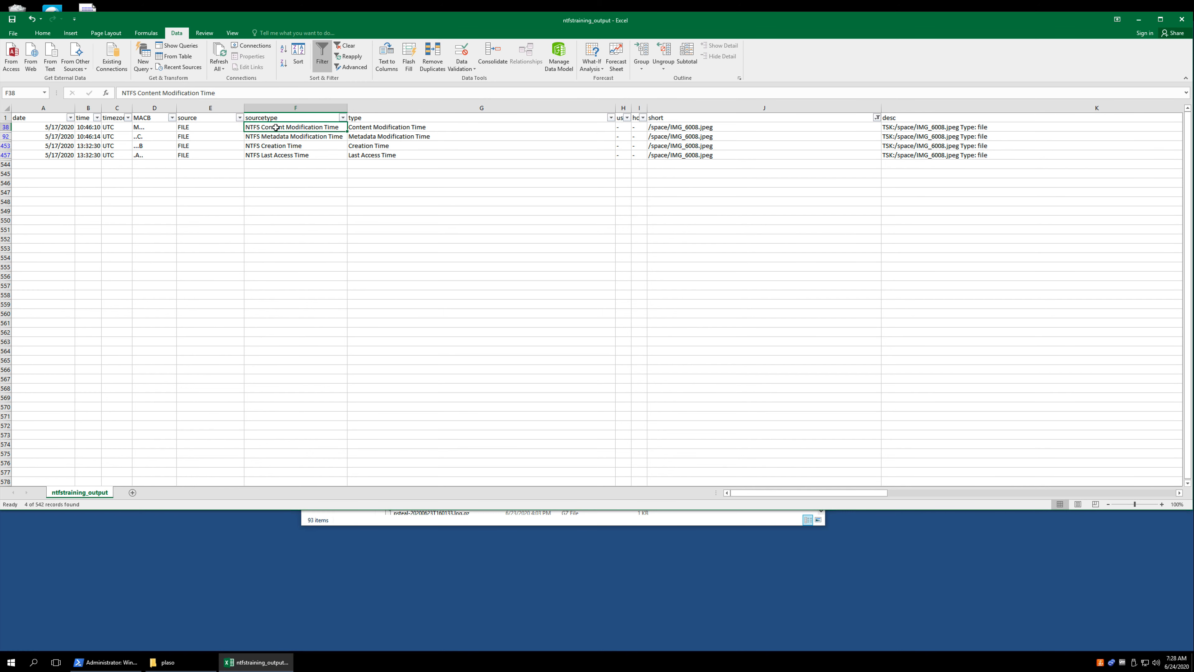
left_click(275, 136)
left_click(270, 145)
left_click(273, 154)
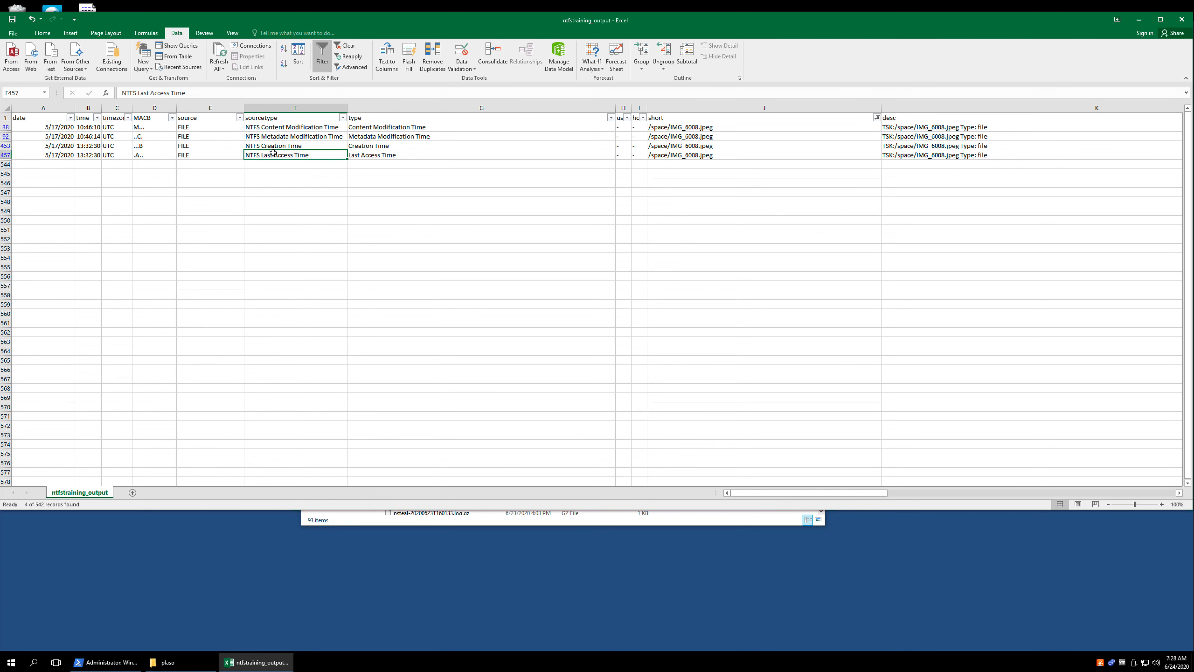